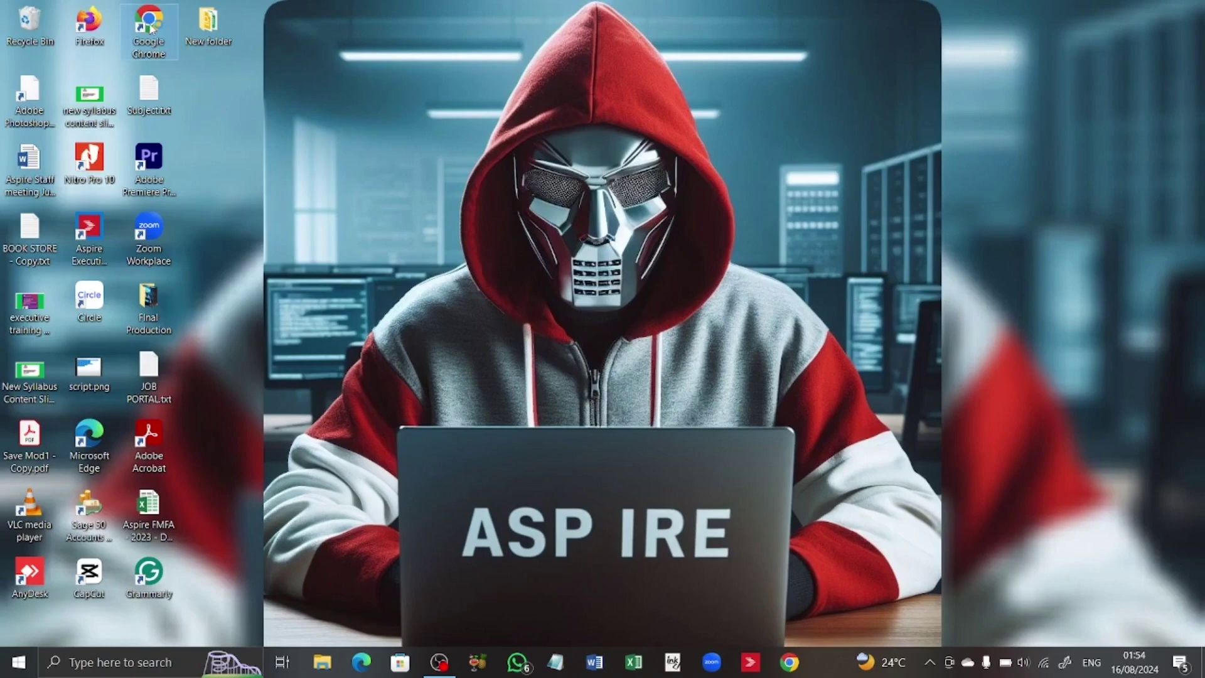
Launch Chrome and search Google for 'bleustacks', auto-corrected to BlueStacks
double_click(151, 27)
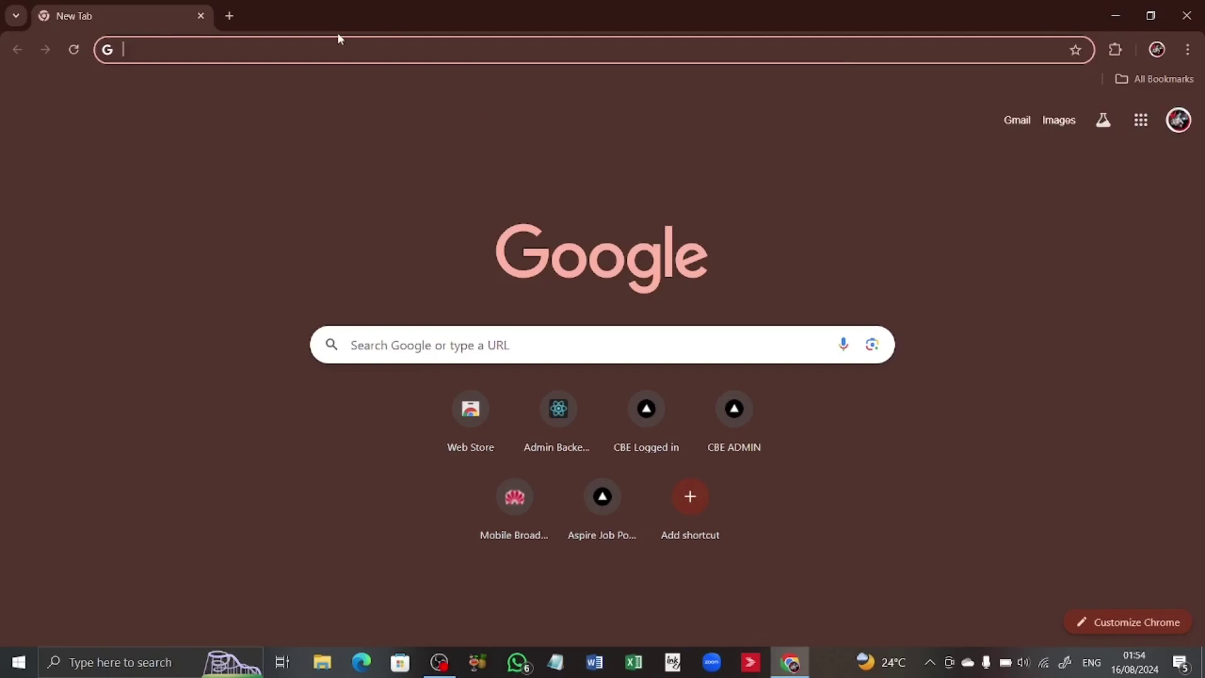
text(bleustacks)
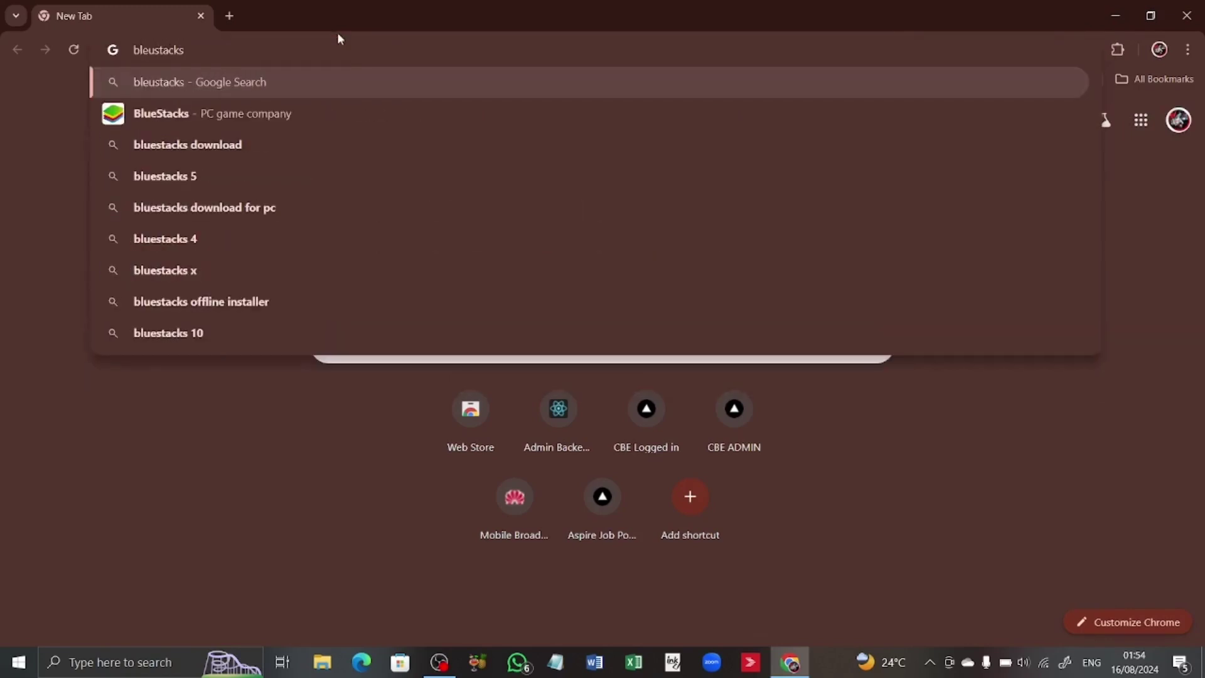
key(Return)
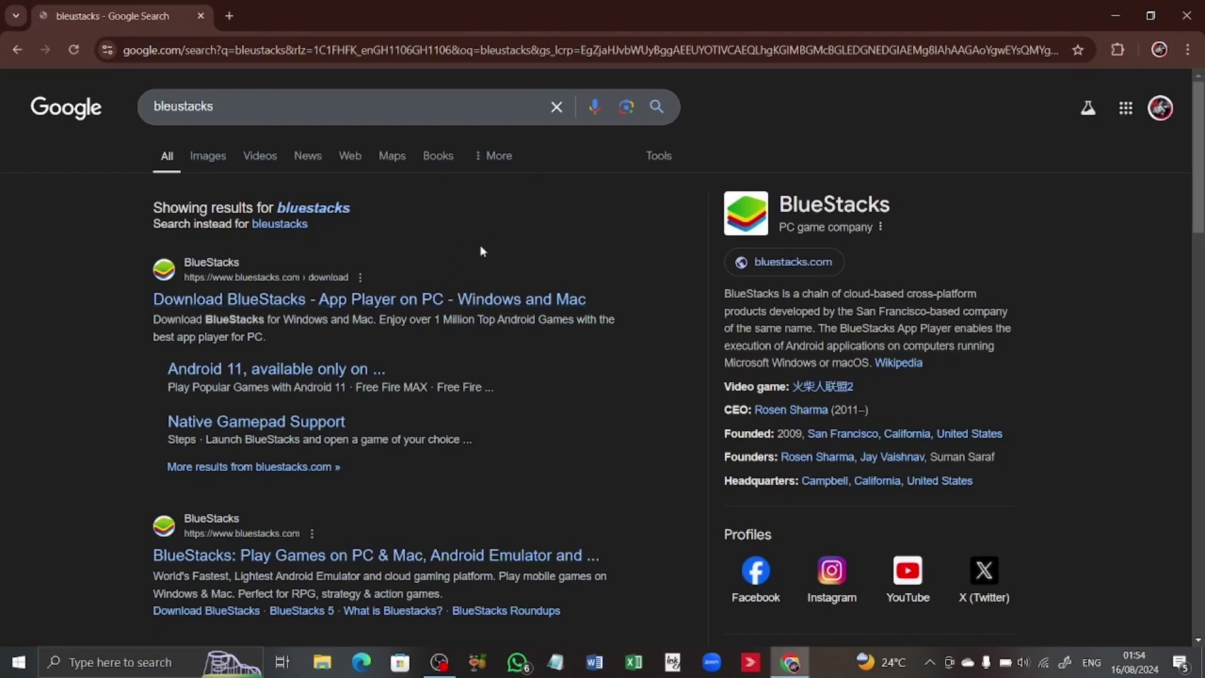
Download the BlueStacks 5.21 installer from the official bluestacks.com download page
click(442, 301)
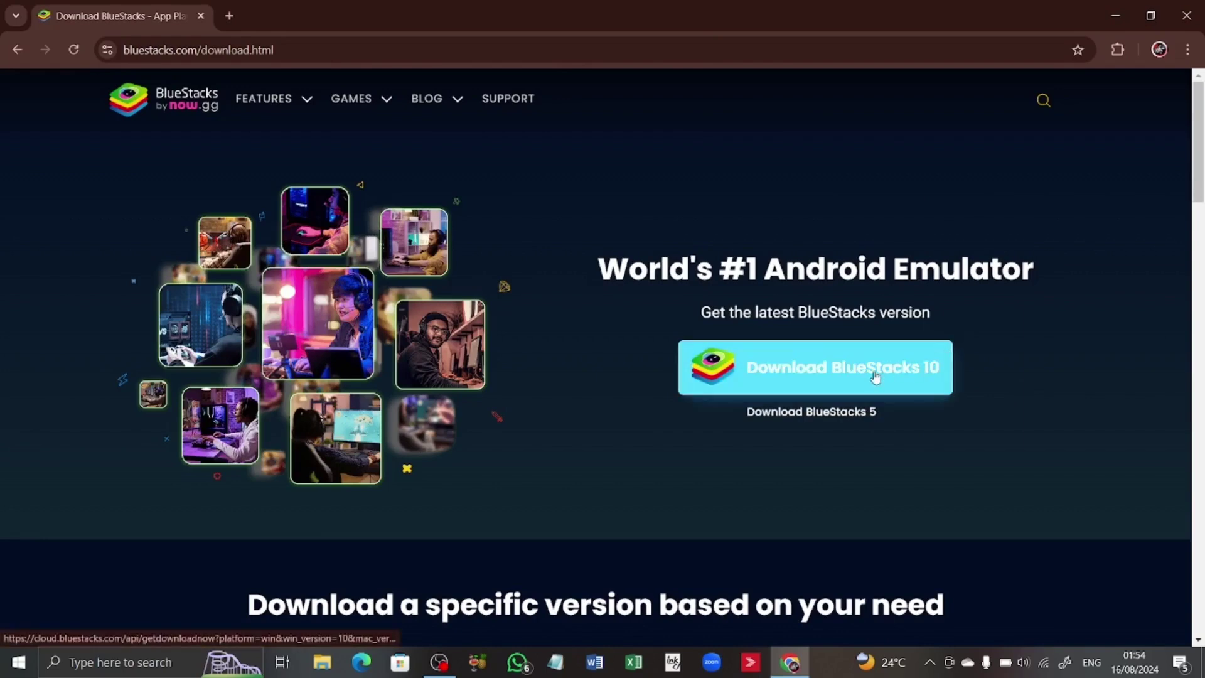
click(830, 413)
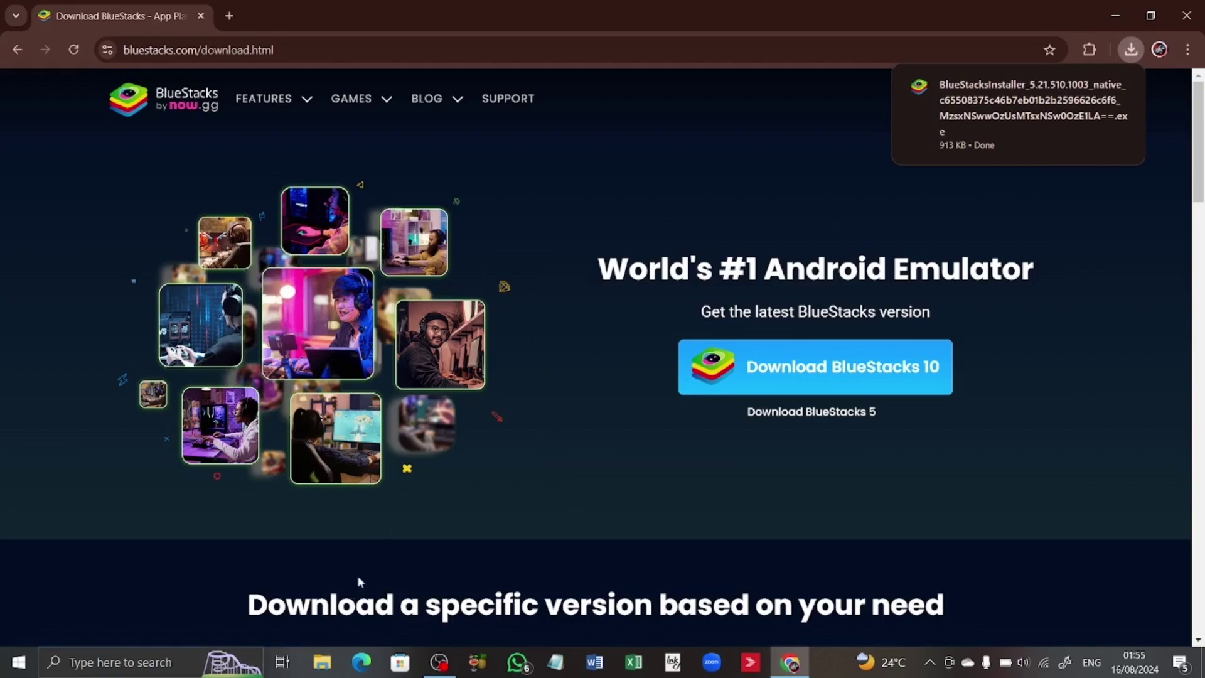
click(324, 662)
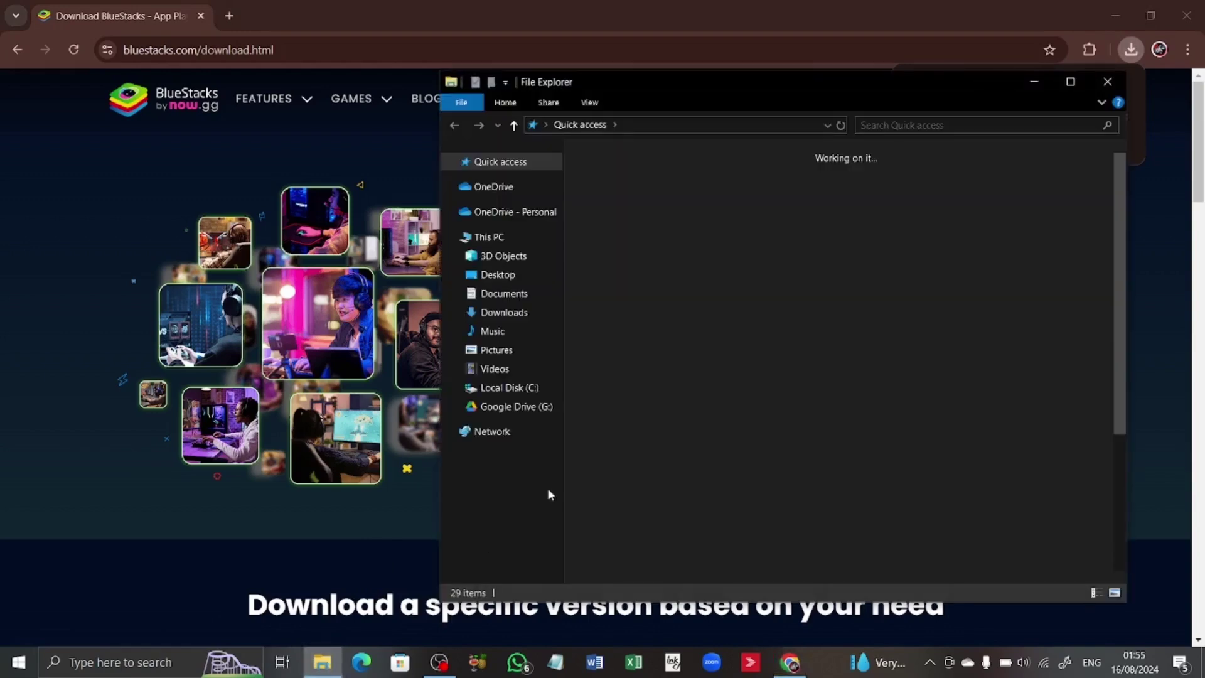
Run the BlueStacks installer from the Downloads folder, allowing it past the security warning
click(504, 313)
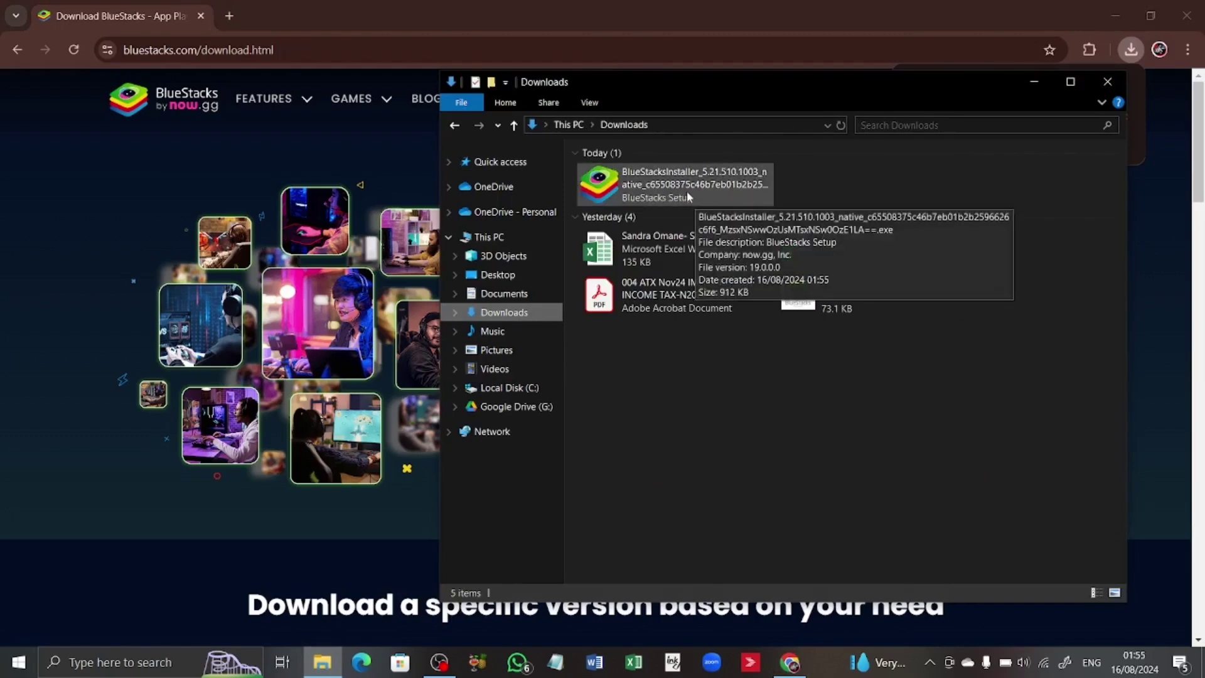
double_click(687, 190)
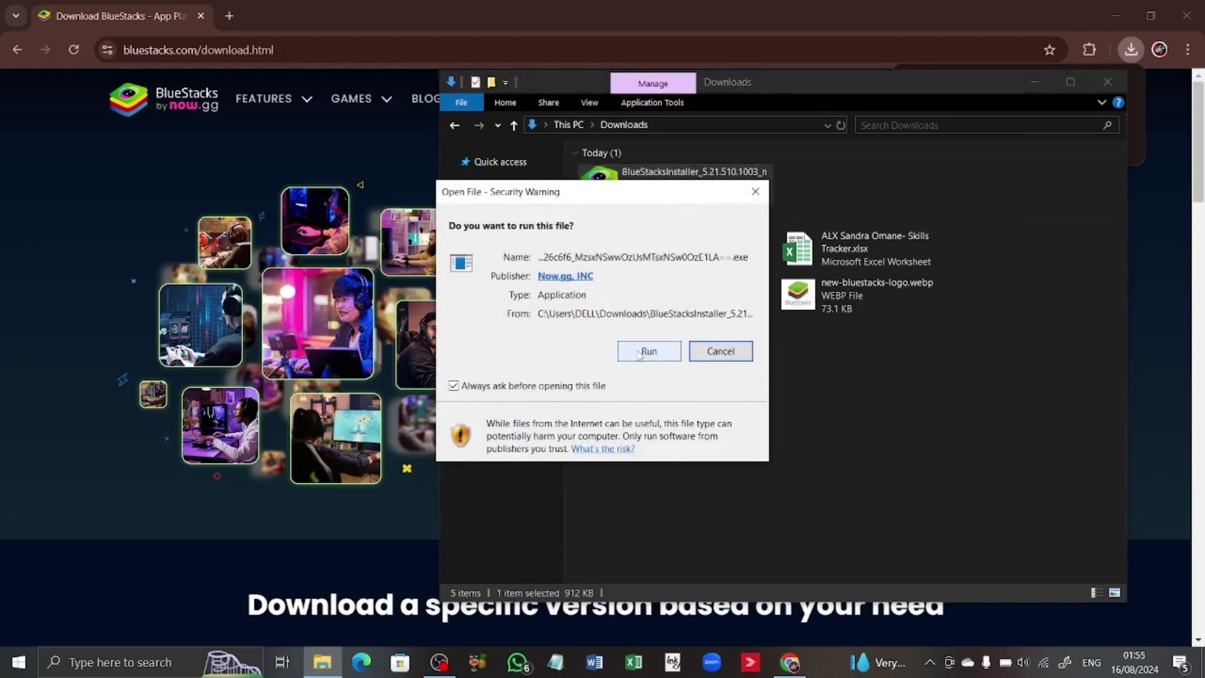
click(648, 352)
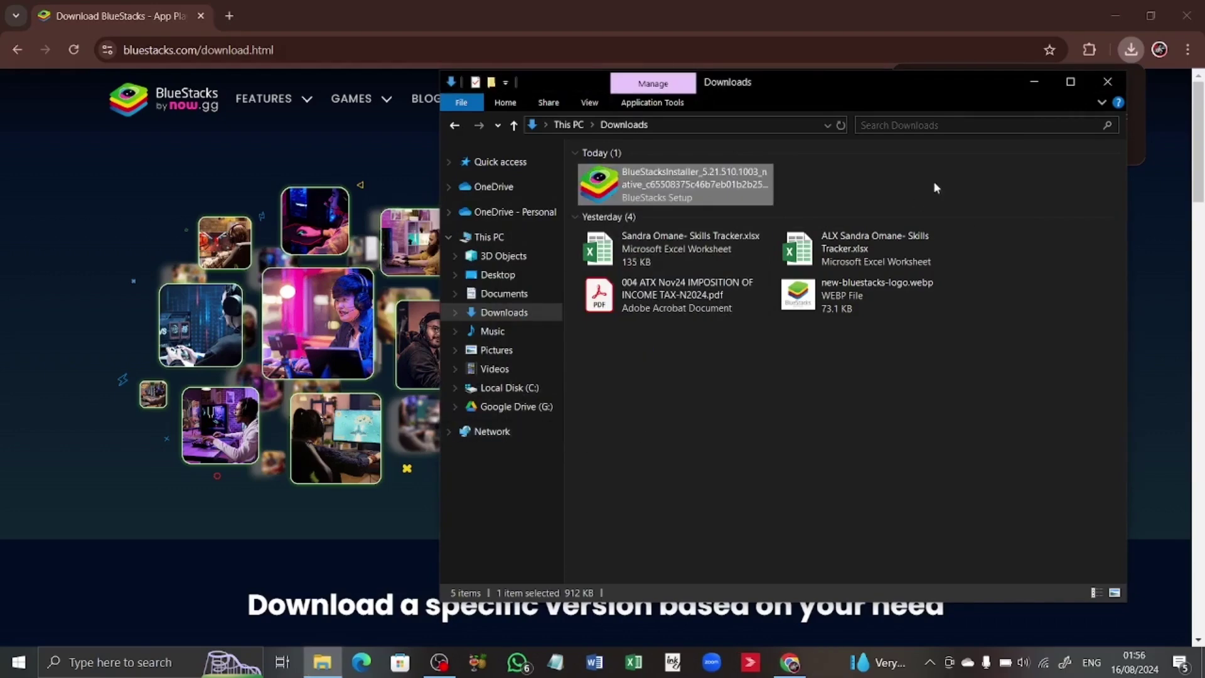
click(1136, 120)
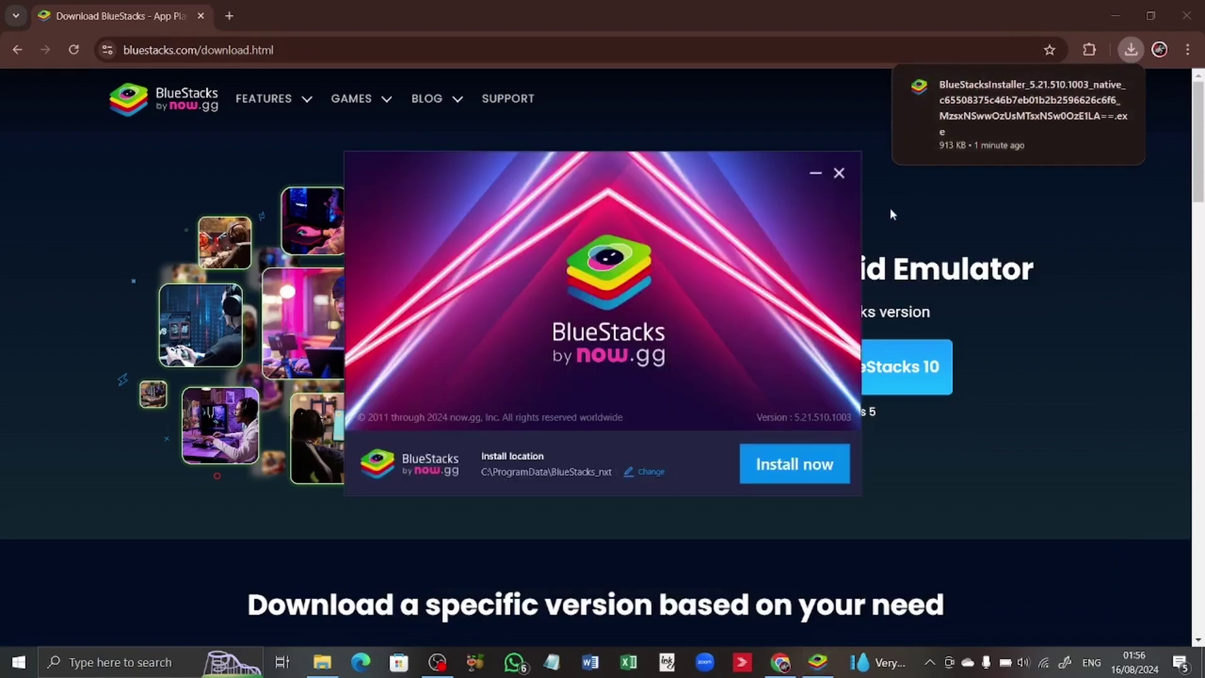
Install BlueStacks to C:\ProgramData\BlueStacks_nxt after agreeing to the Terms of Use
click(781, 472)
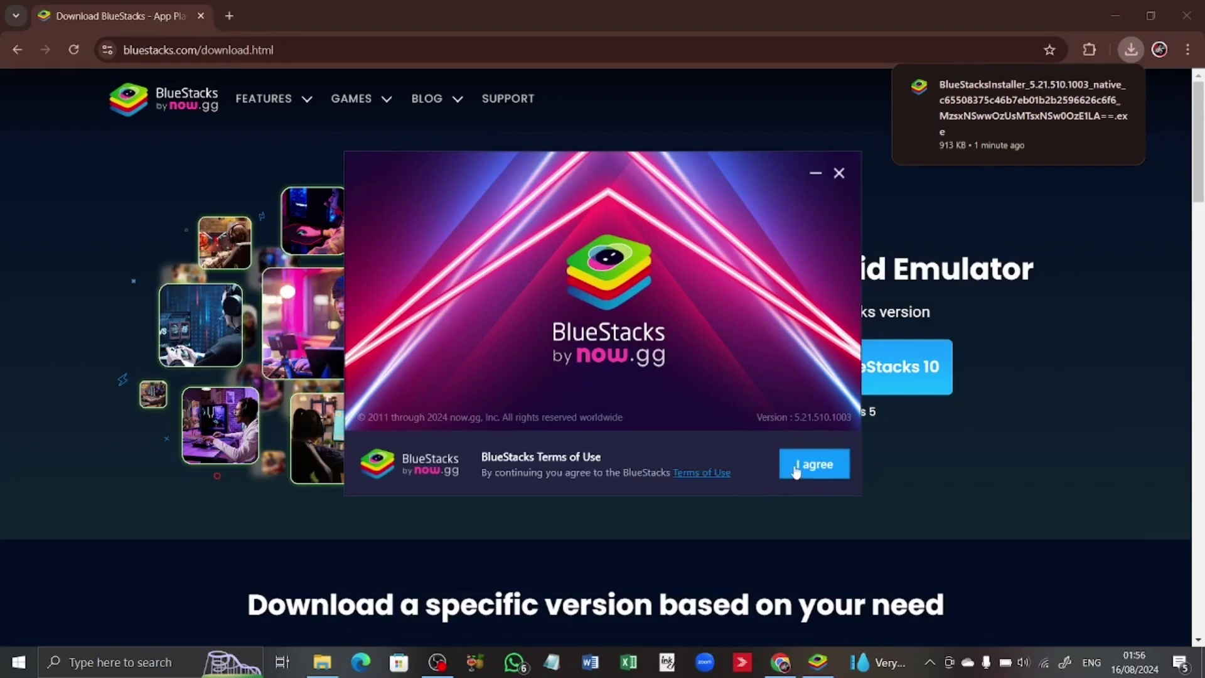
click(796, 472)
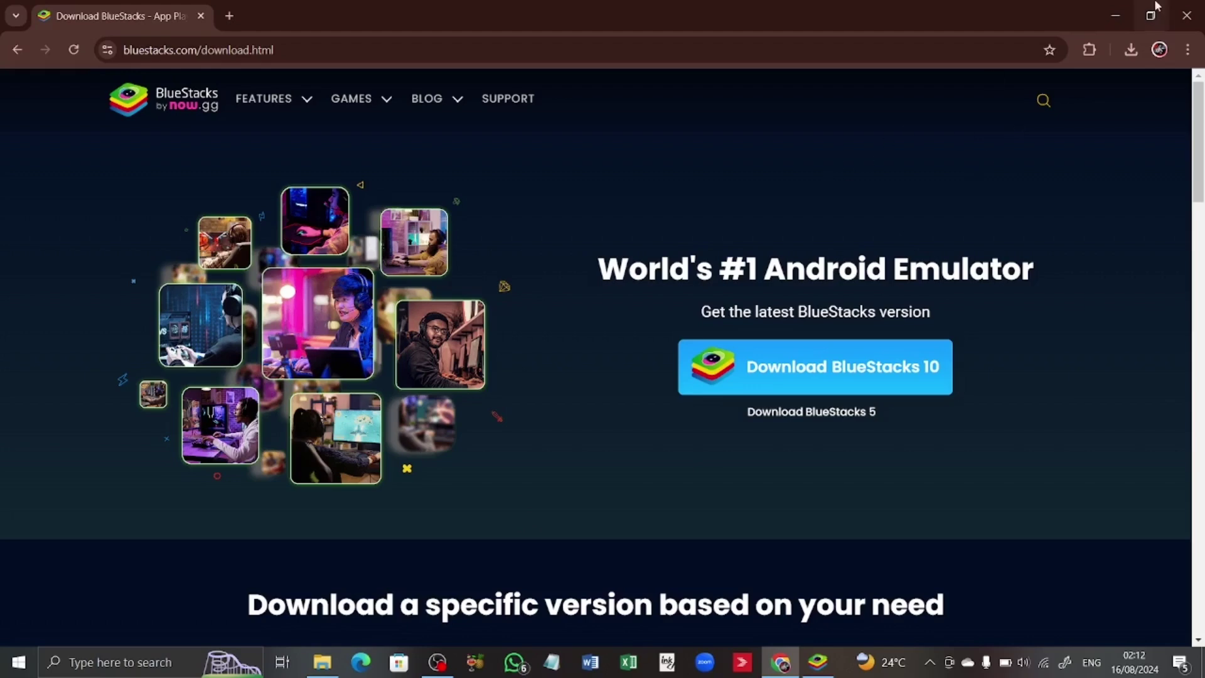
Minimise Chrome and move the BlueStacks App Player window right and down into view
click(1113, 17)
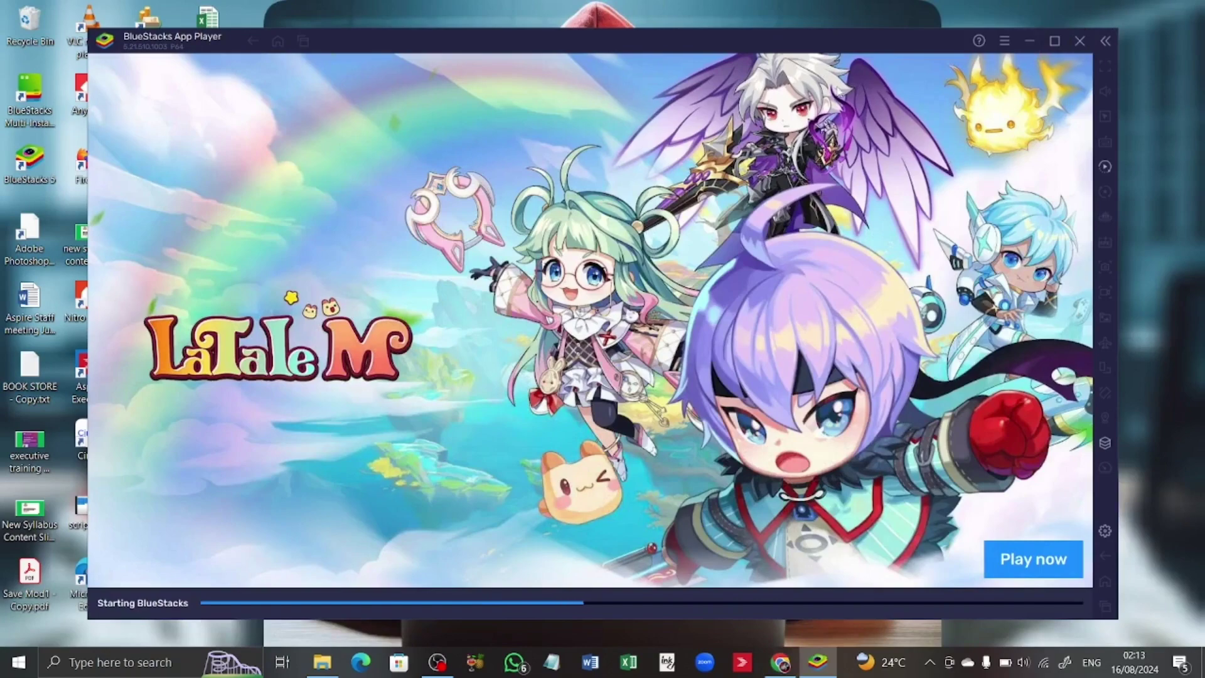
drag(707, 47, 775, 72)
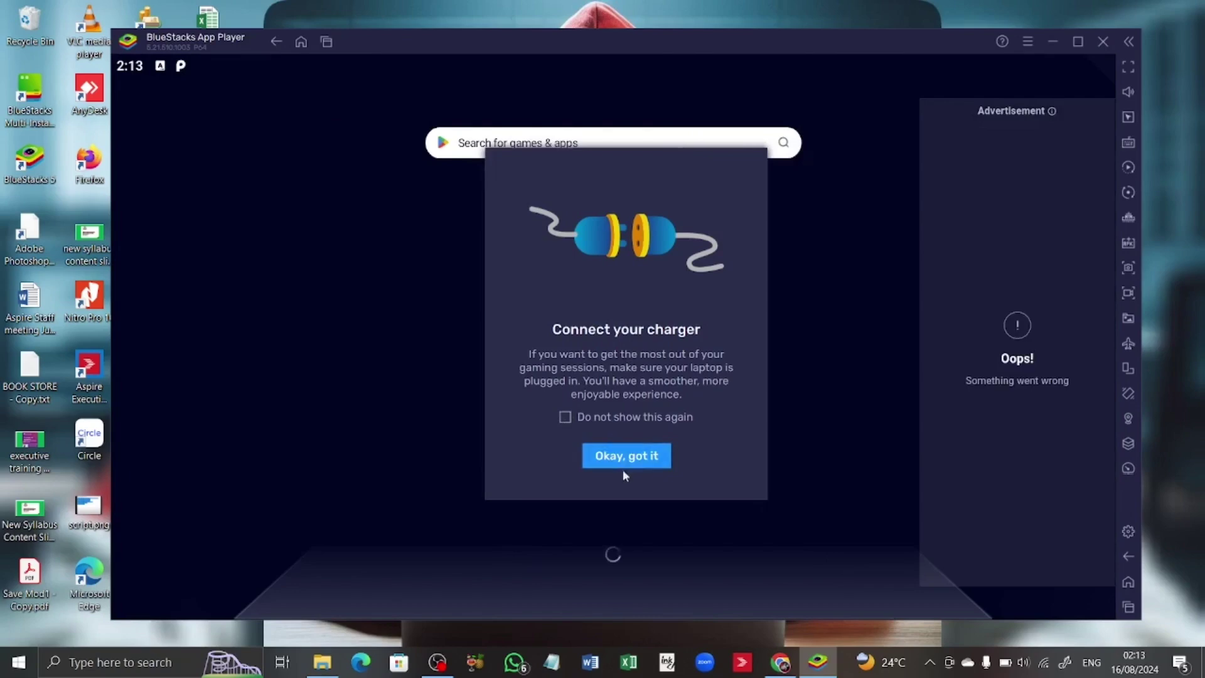
Dismiss the 'Connect your charger' notice with 'Okay, got it'
click(628, 461)
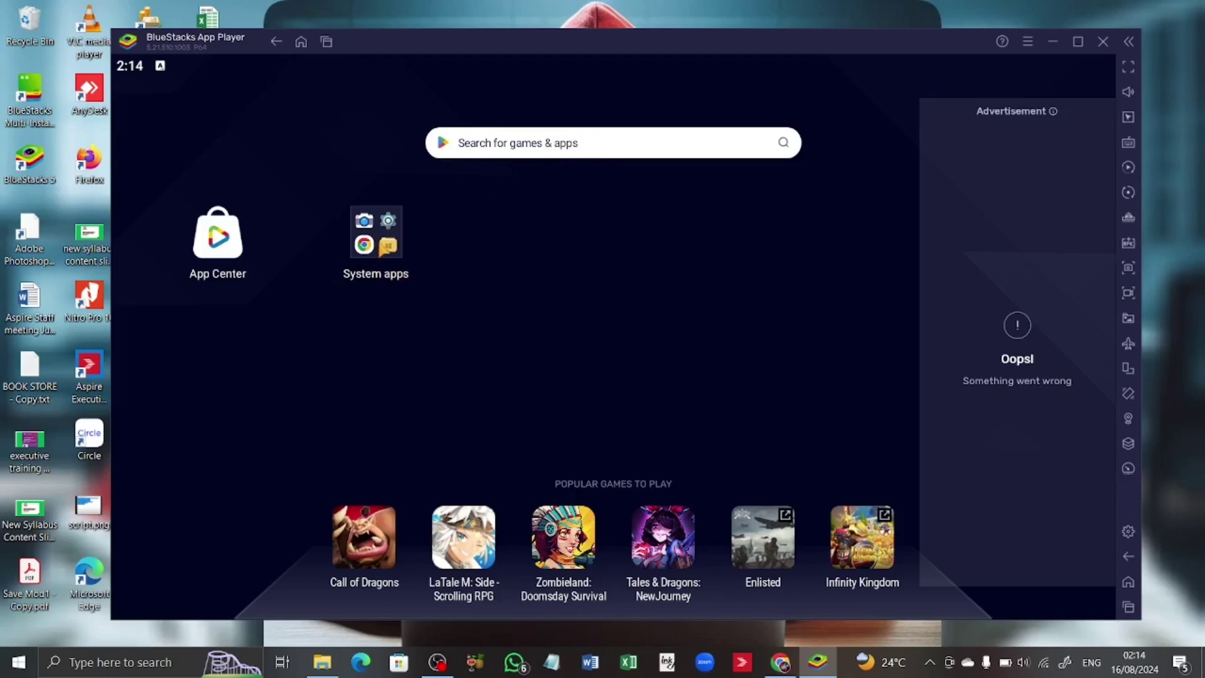
Drag Play Store out of the System apps folder onto the home screen
click(410, 252)
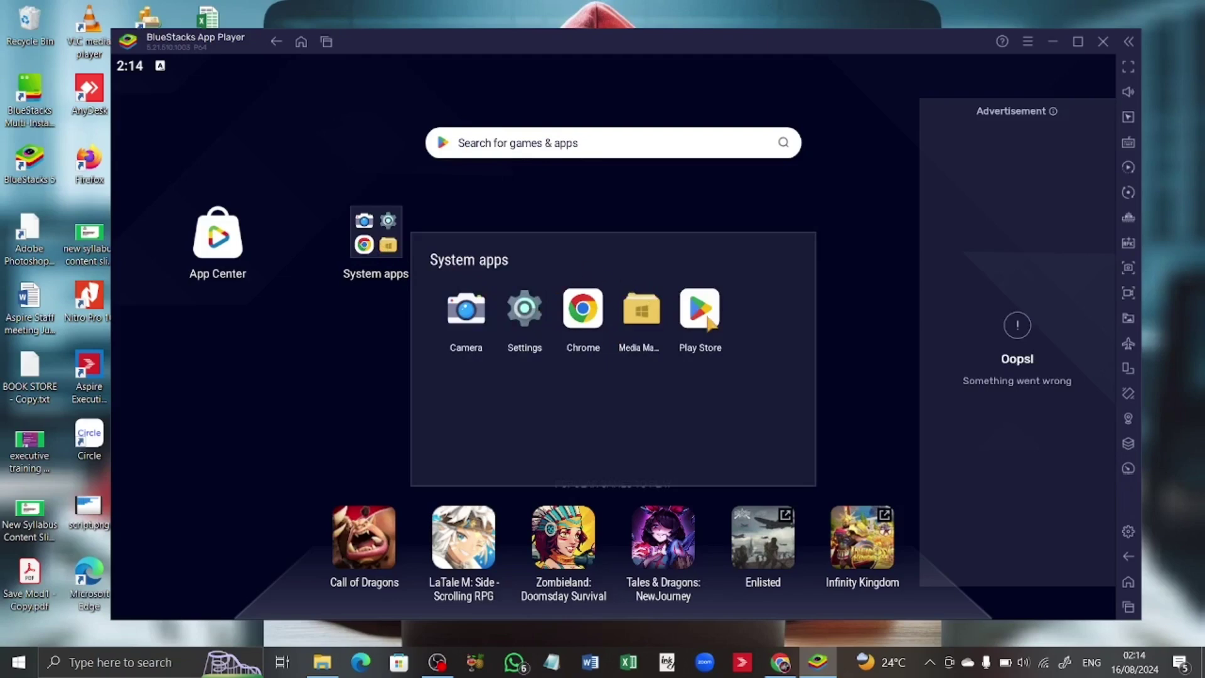
drag(710, 322, 539, 271)
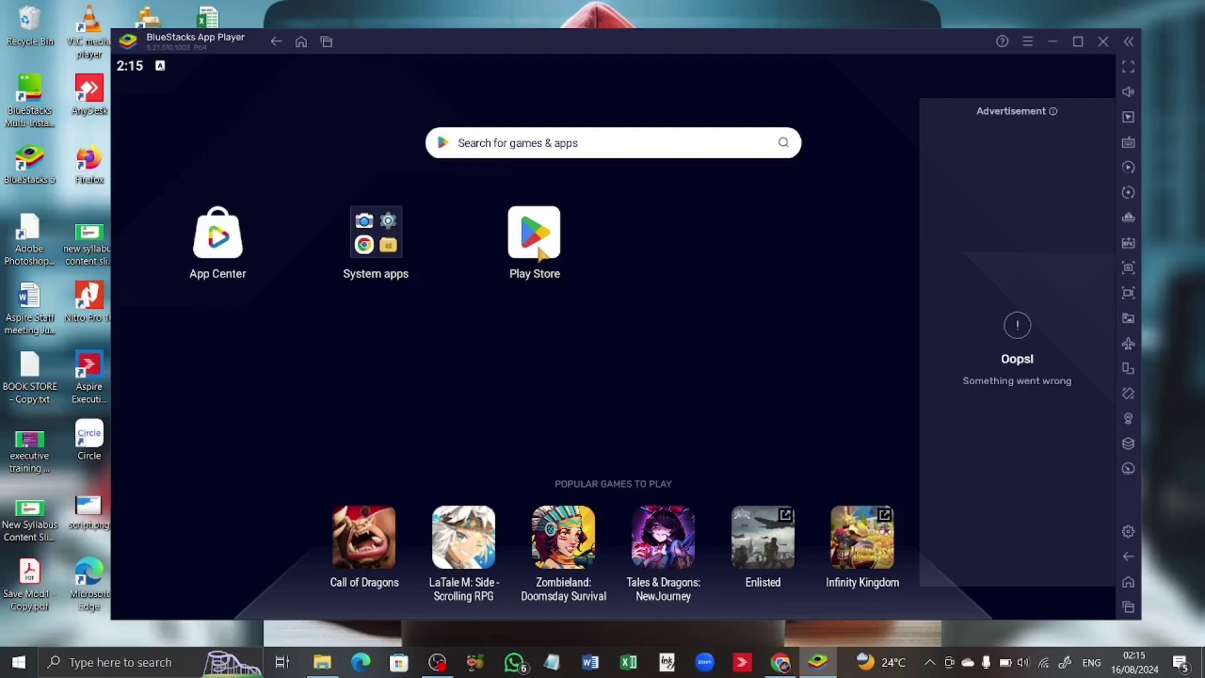
Open Play Store and sign in with the Google account e-mail and password, passing the reCAPTCHA
click(539, 248)
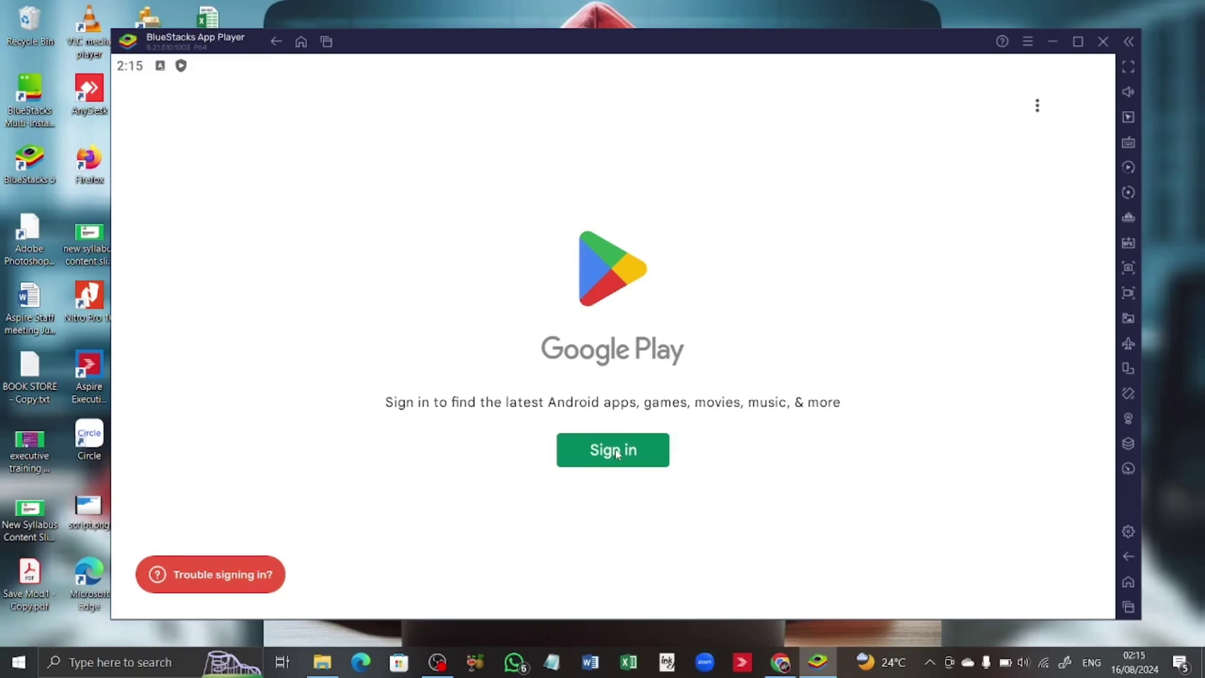
click(595, 452)
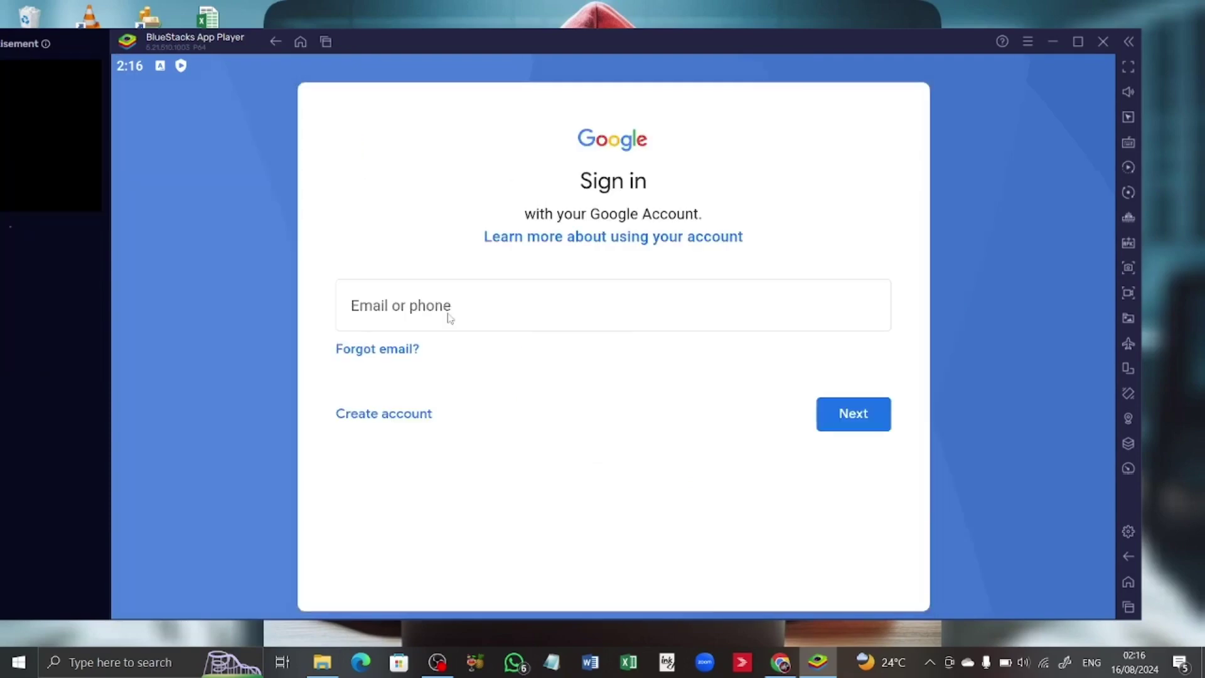
click(449, 318)
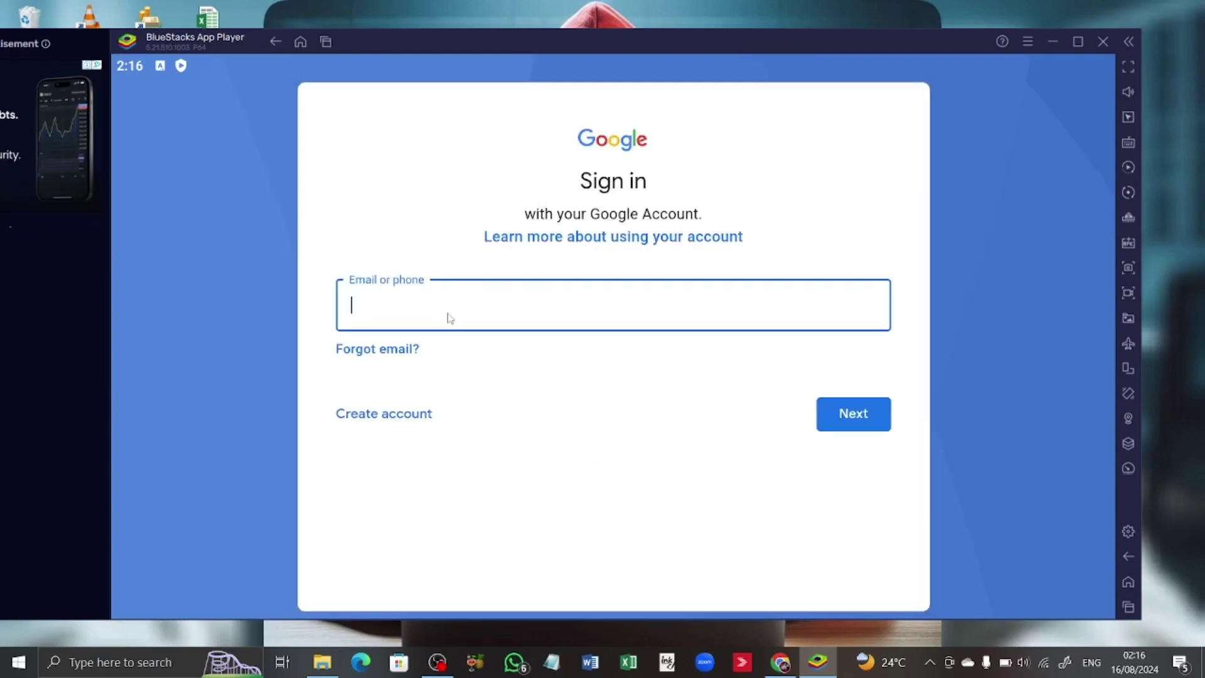
click(864, 443)
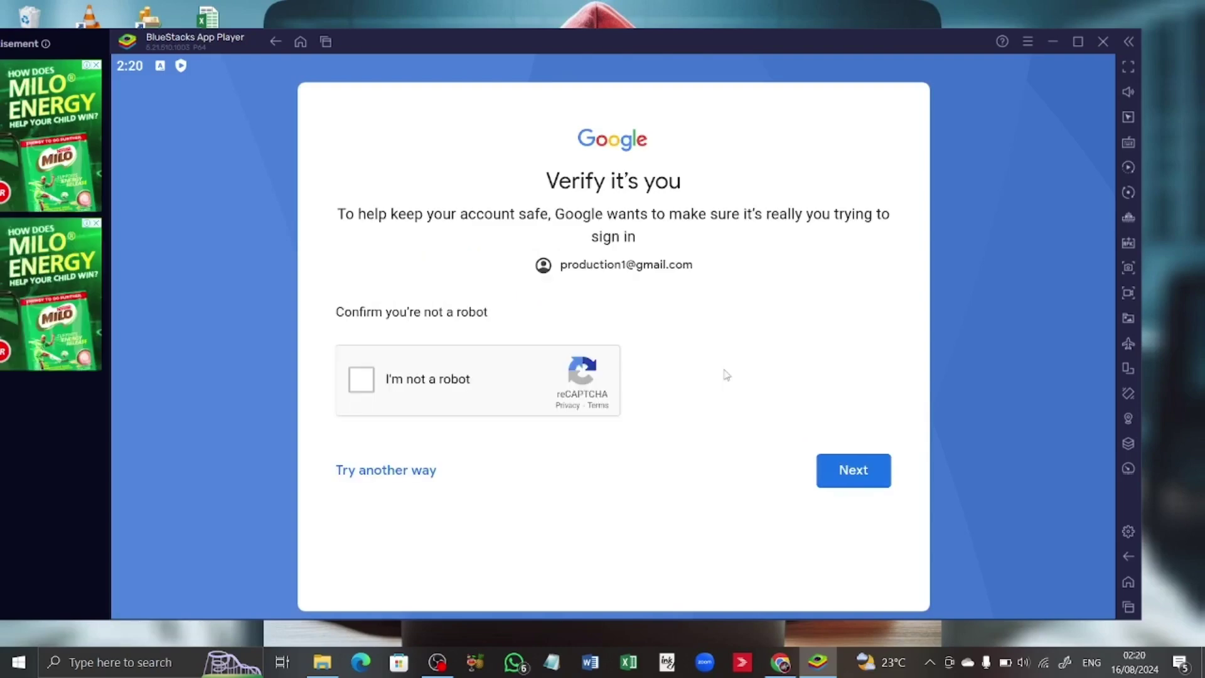
click(370, 385)
click(849, 469)
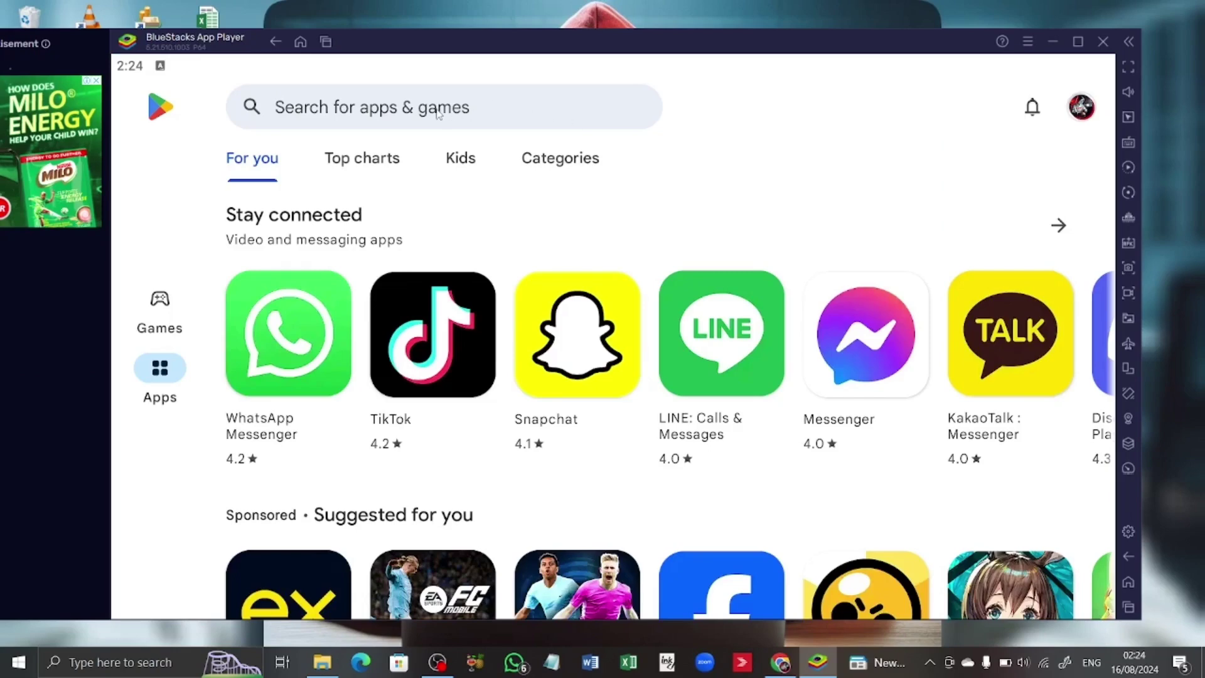
Search the Play Store for 'aspire executive institute' and install the app
click(369, 112)
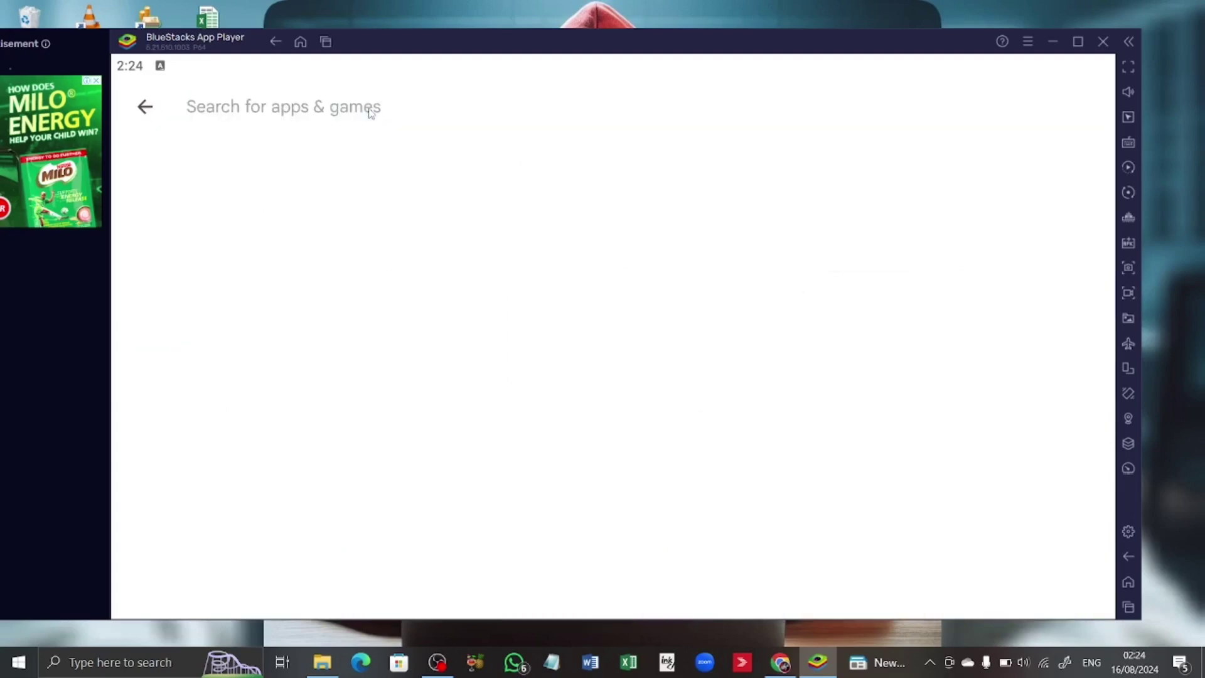
text(aspire executive institute)
click(371, 170)
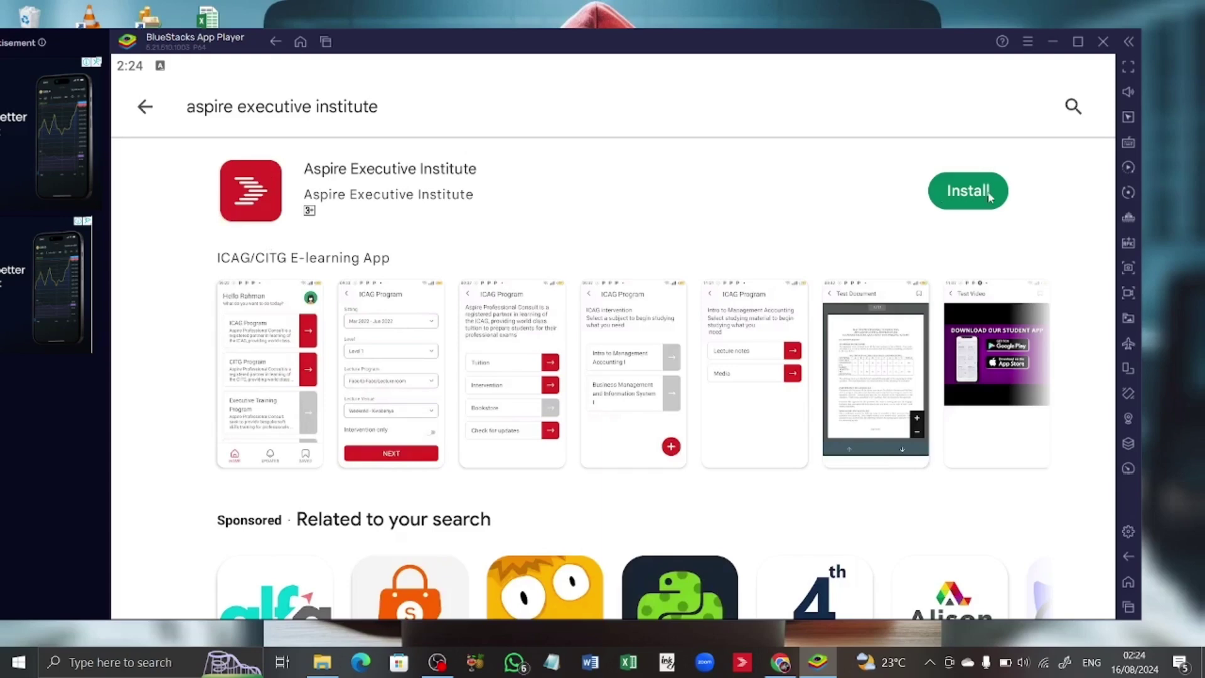
click(969, 191)
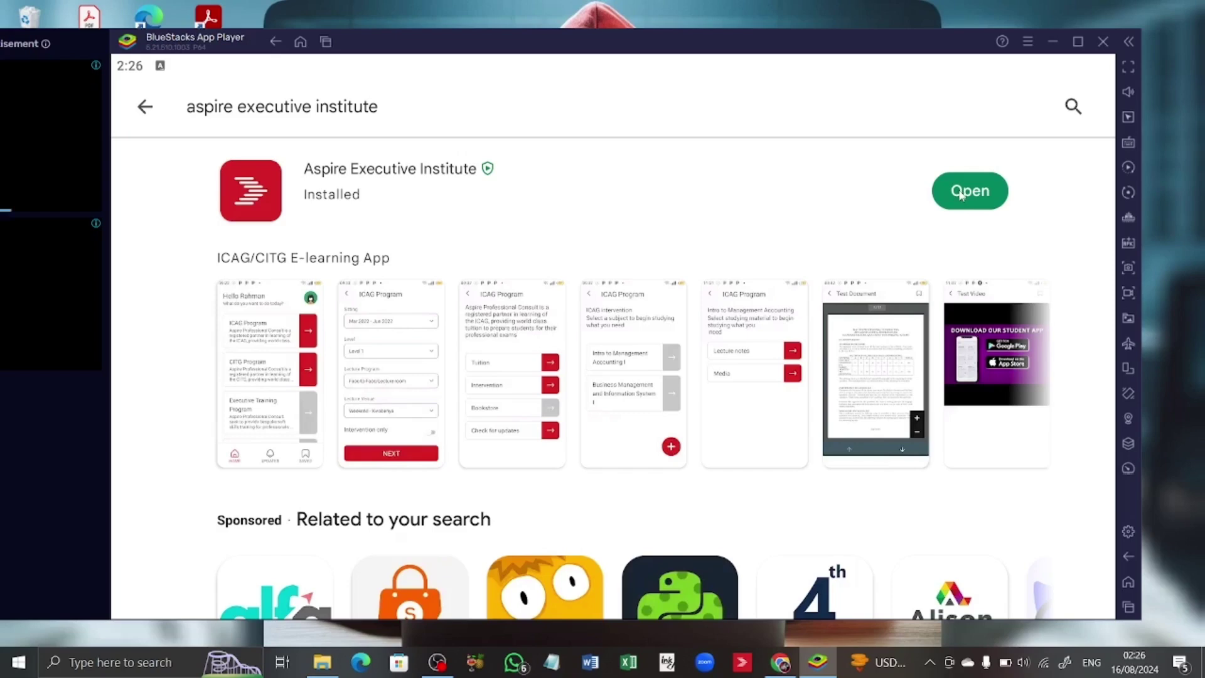
Open Aspire Executive Institute from its Play Store listing and choose Create Account
click(960, 194)
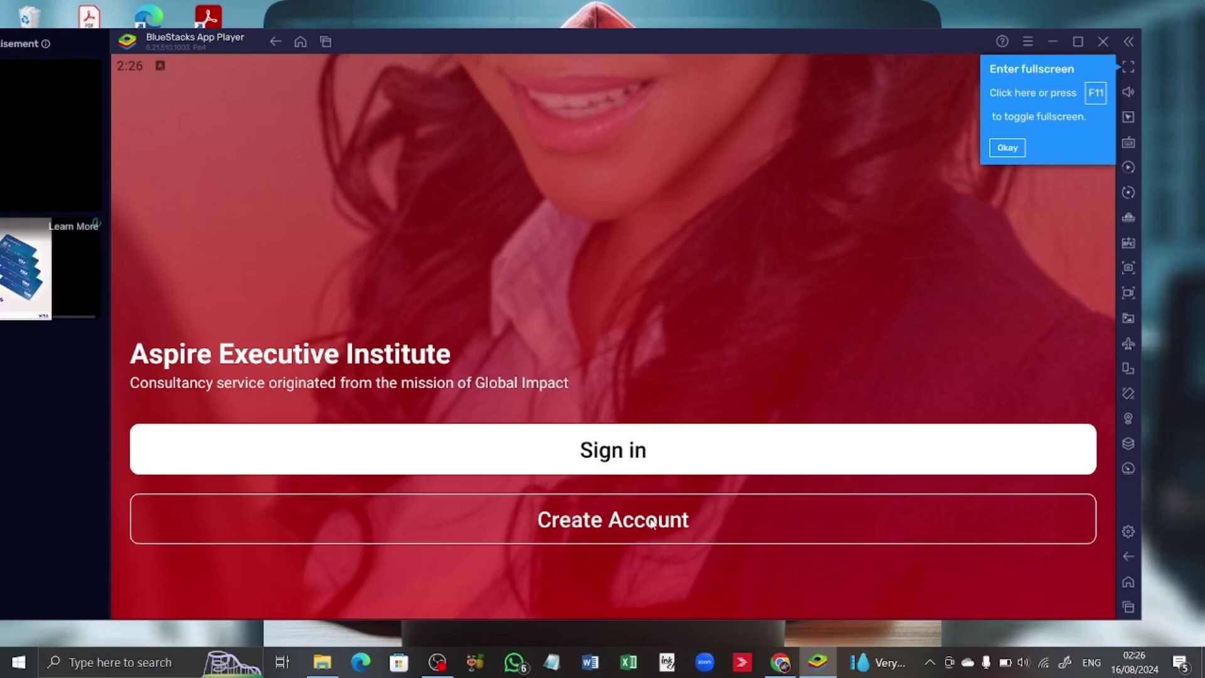
click(658, 463)
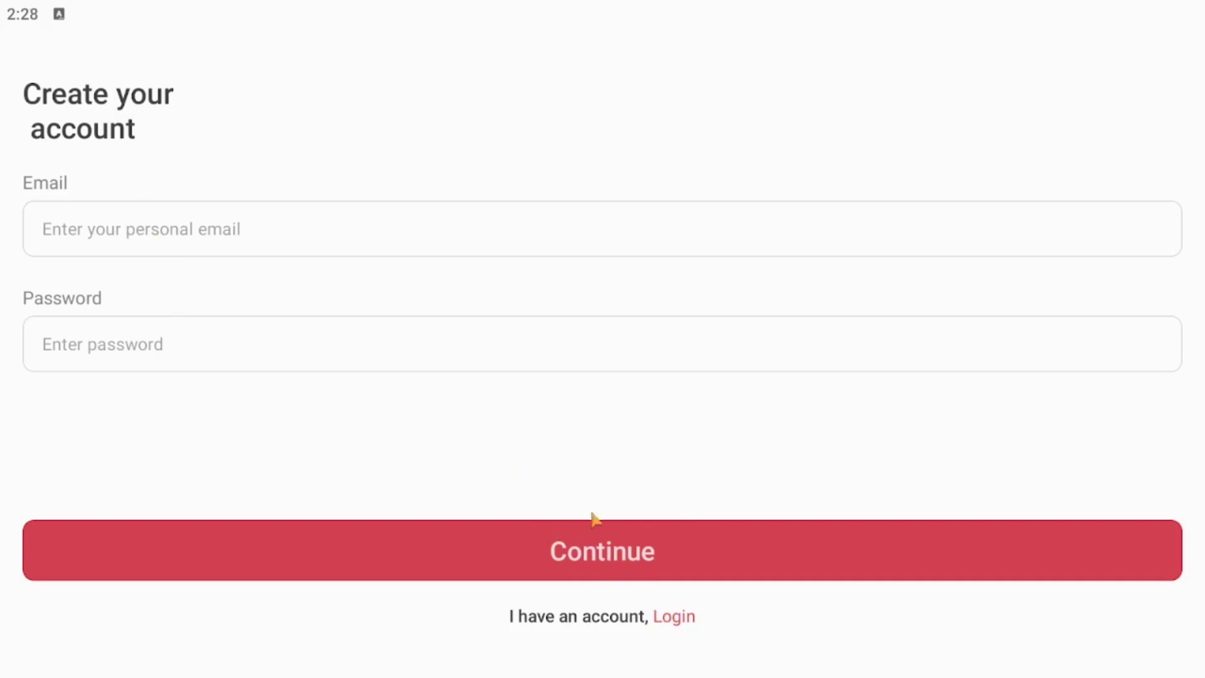
Sign in to the Aspire Executive Institute app with the account e-mail address and password
click(675, 618)
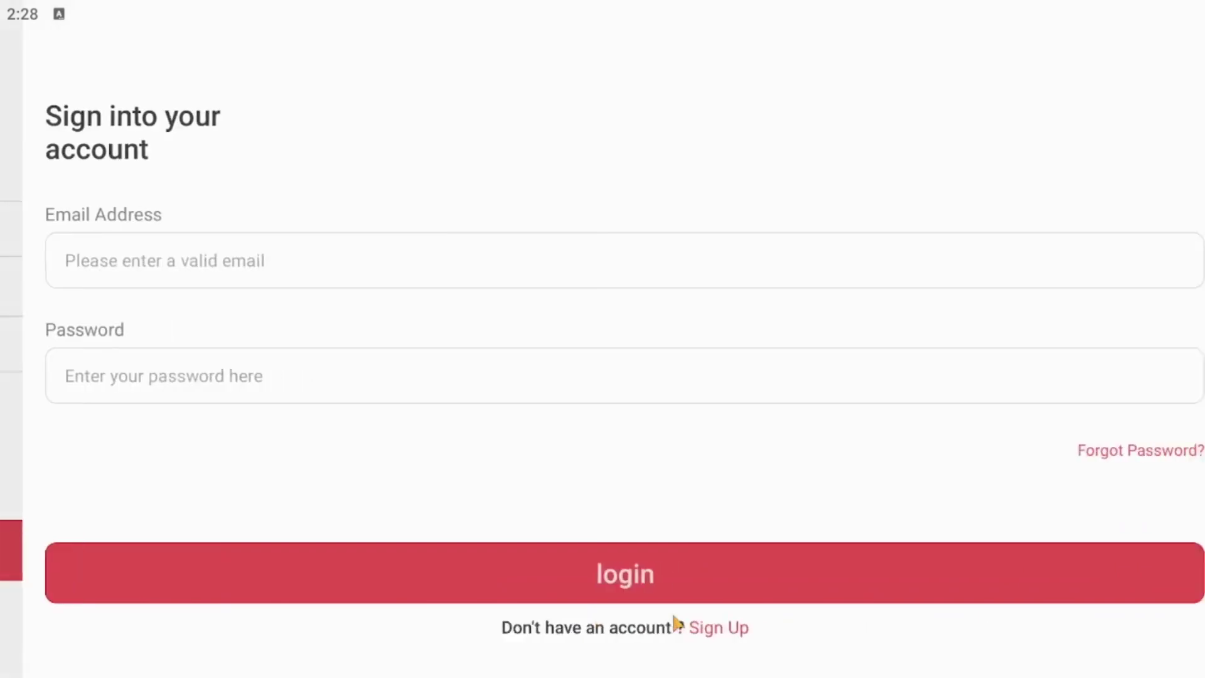
click(264, 268)
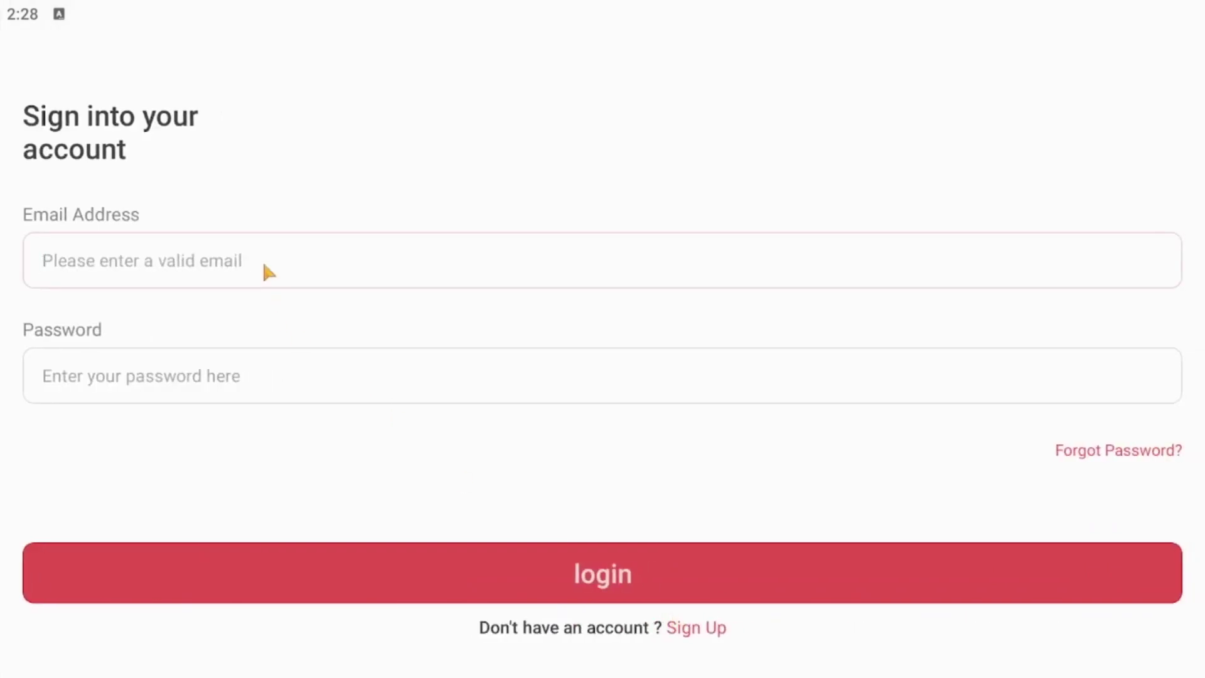
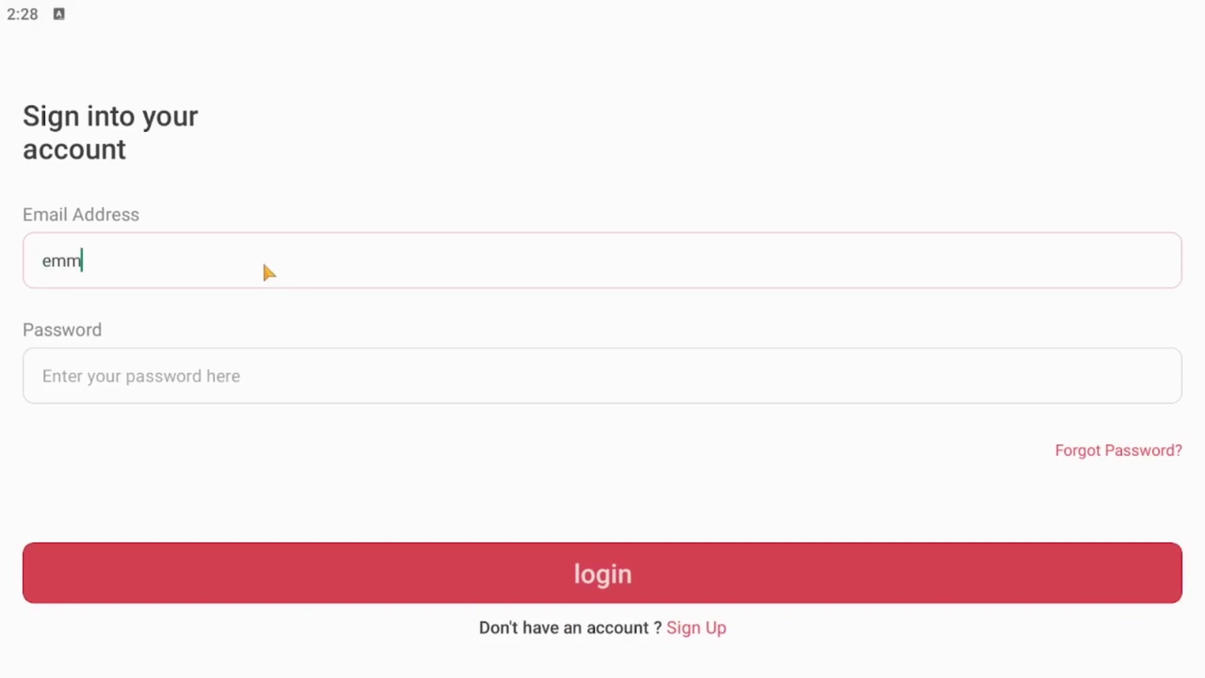
key(Tab)
text(*******3)
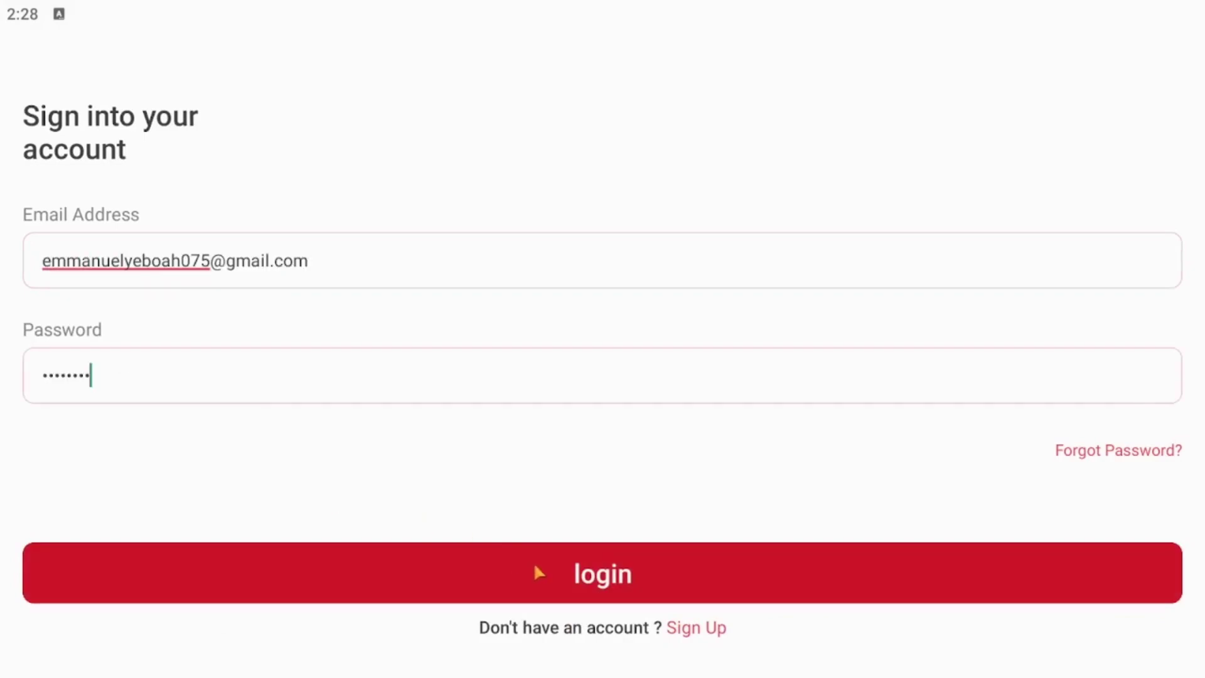
click(539, 570)
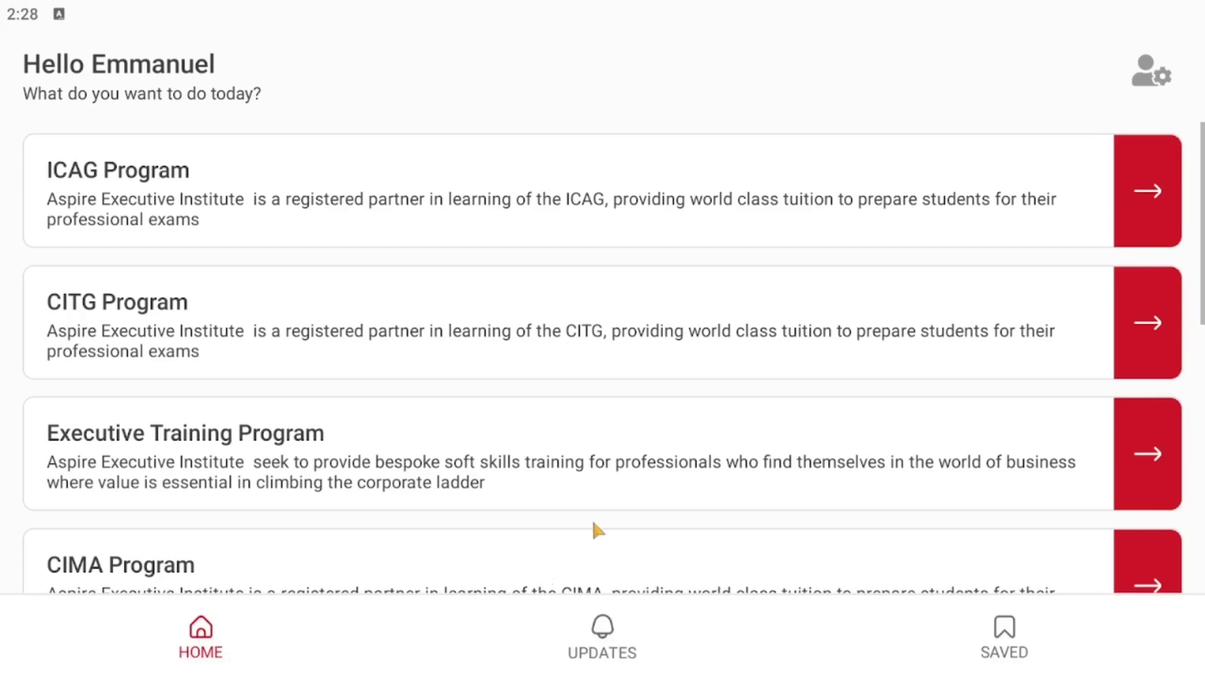
Scroll through the home screen to review the ICAG, CITG, CIMA and Bookstore cards
scroll(597, 530, down, 5)
scroll(597, 530, up, 3)
scroll(596, 529, up, 2)
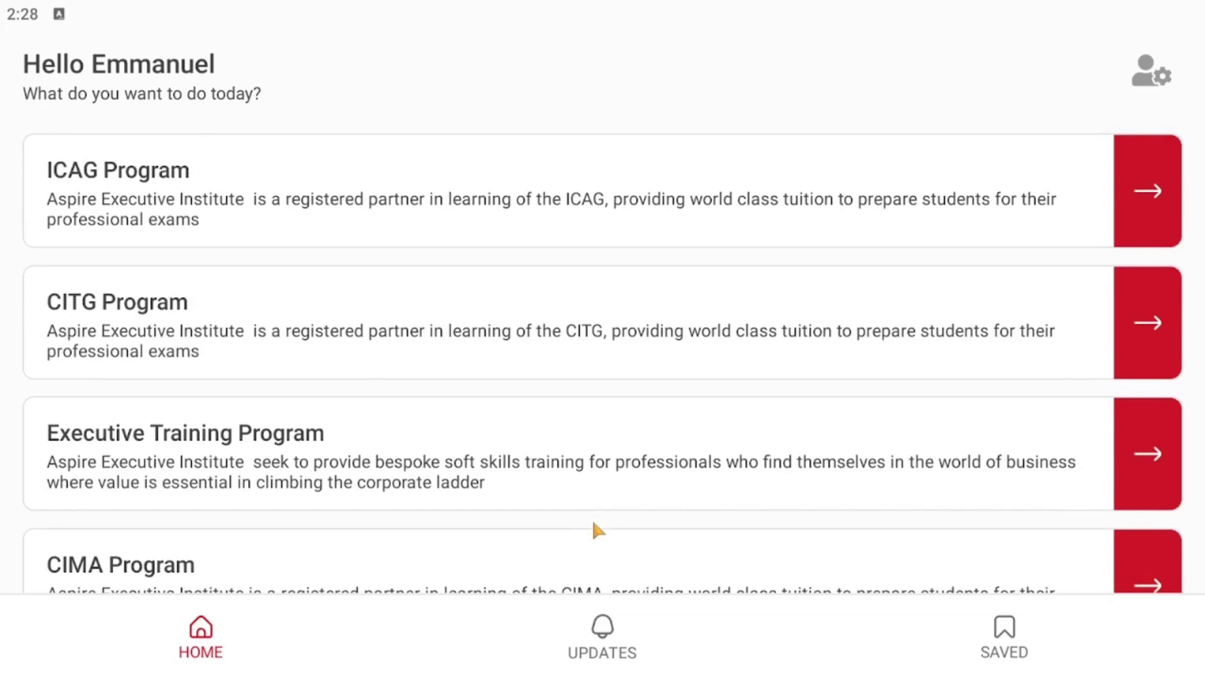
scroll(680, 532, down, 6)
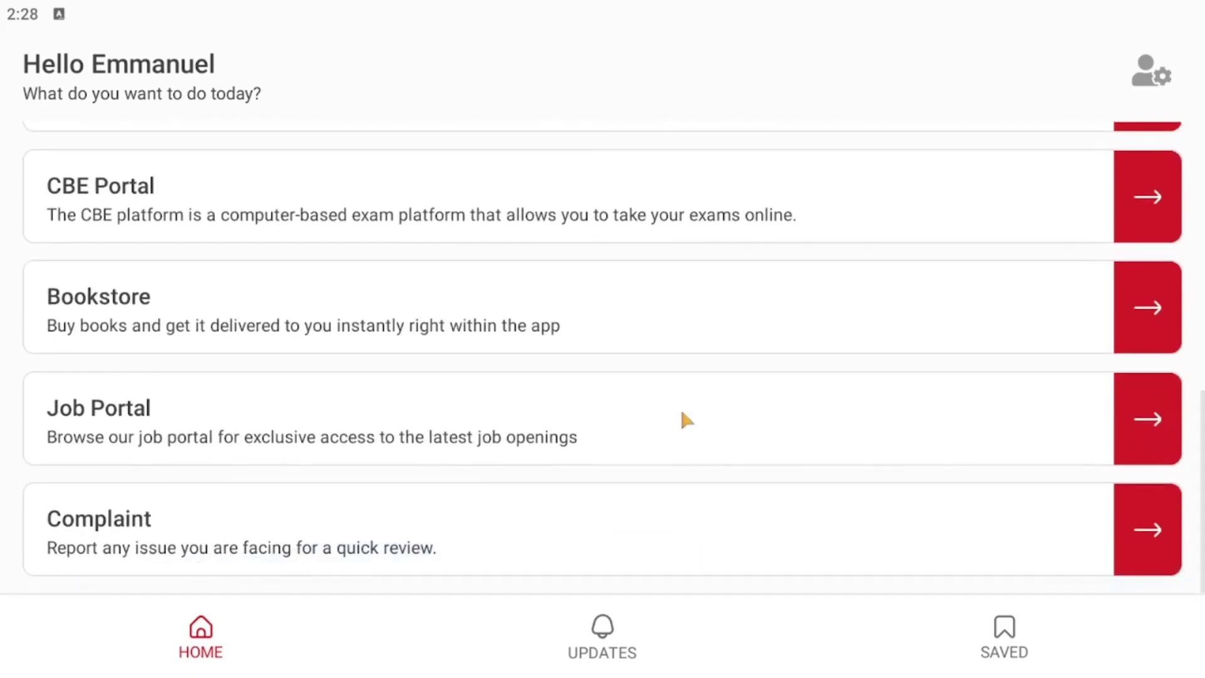
scroll(690, 336, up, 4)
scroll(695, 336, up, 2)
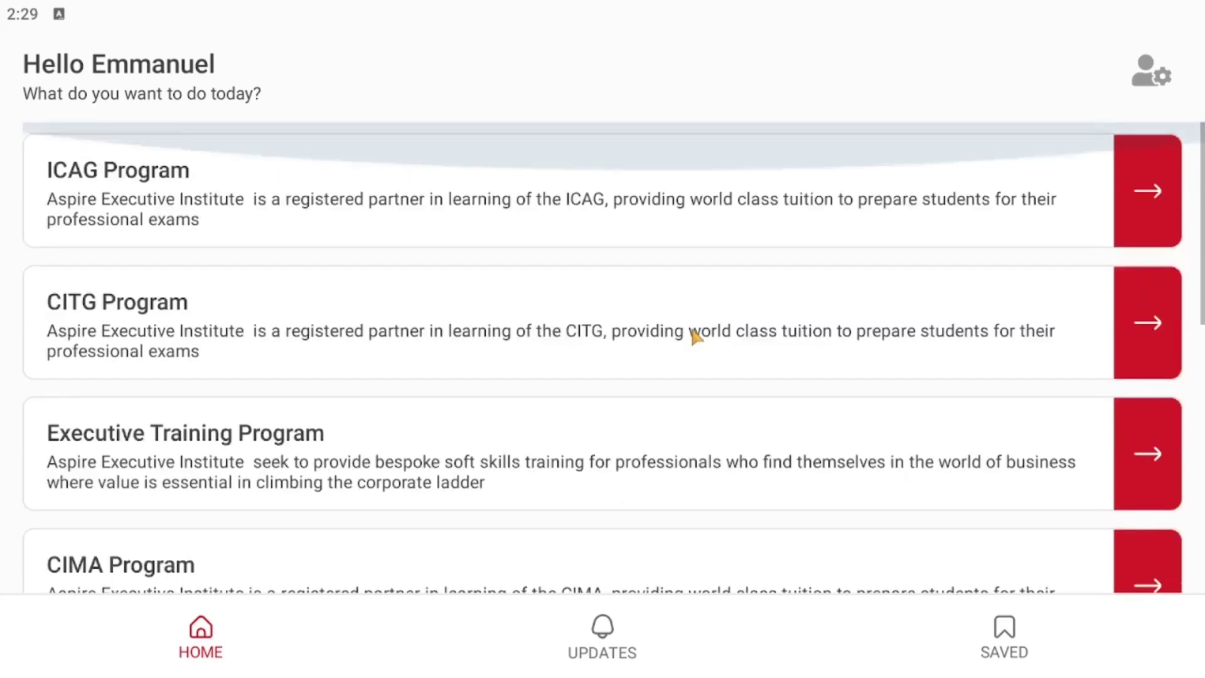
scroll(699, 312, down, 3)
scroll(702, 309, down, 4)
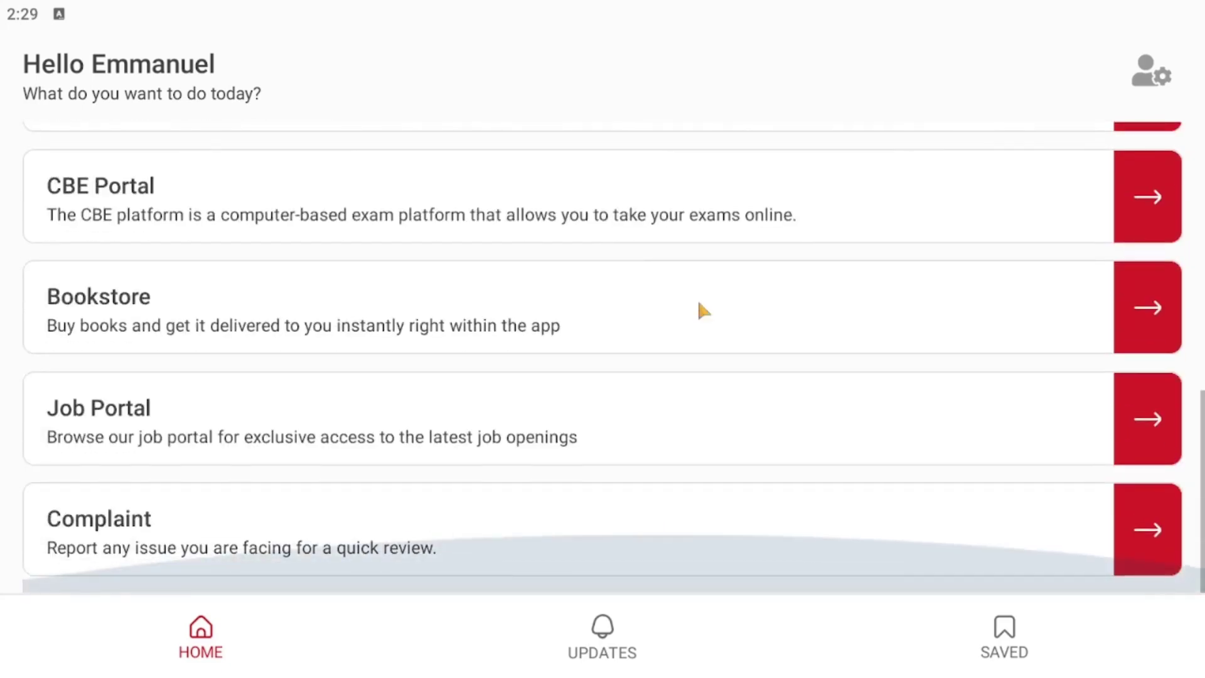
scroll(703, 310, up, 1)
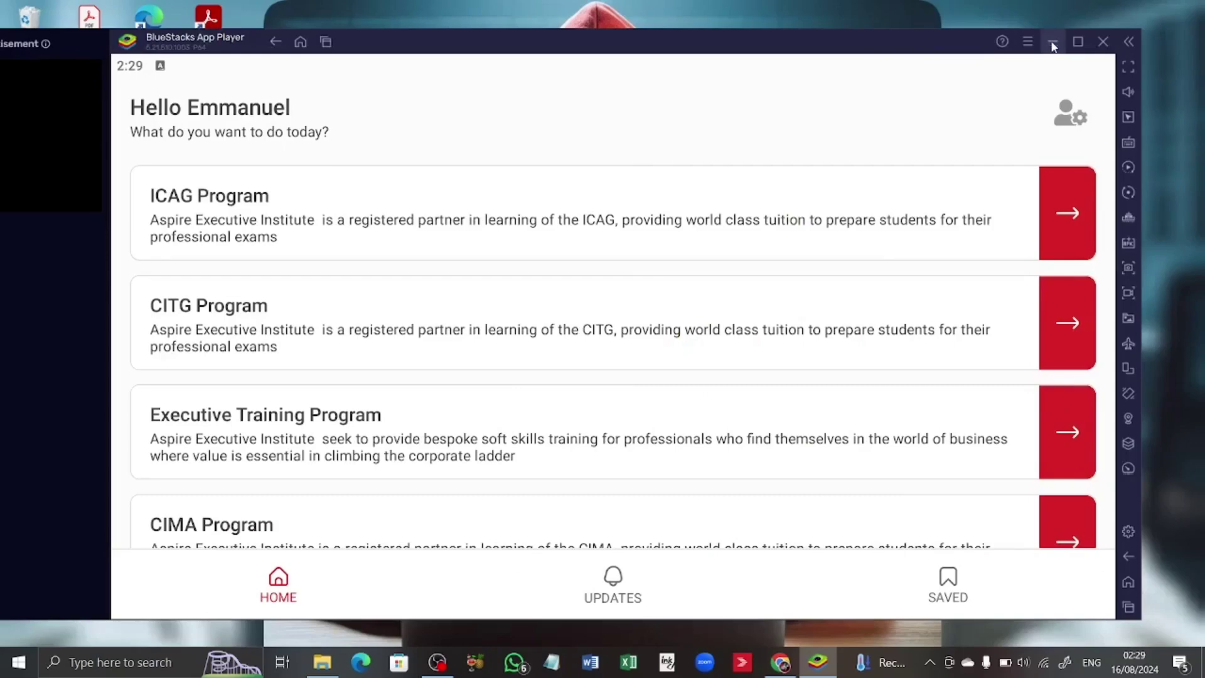
click(1053, 43)
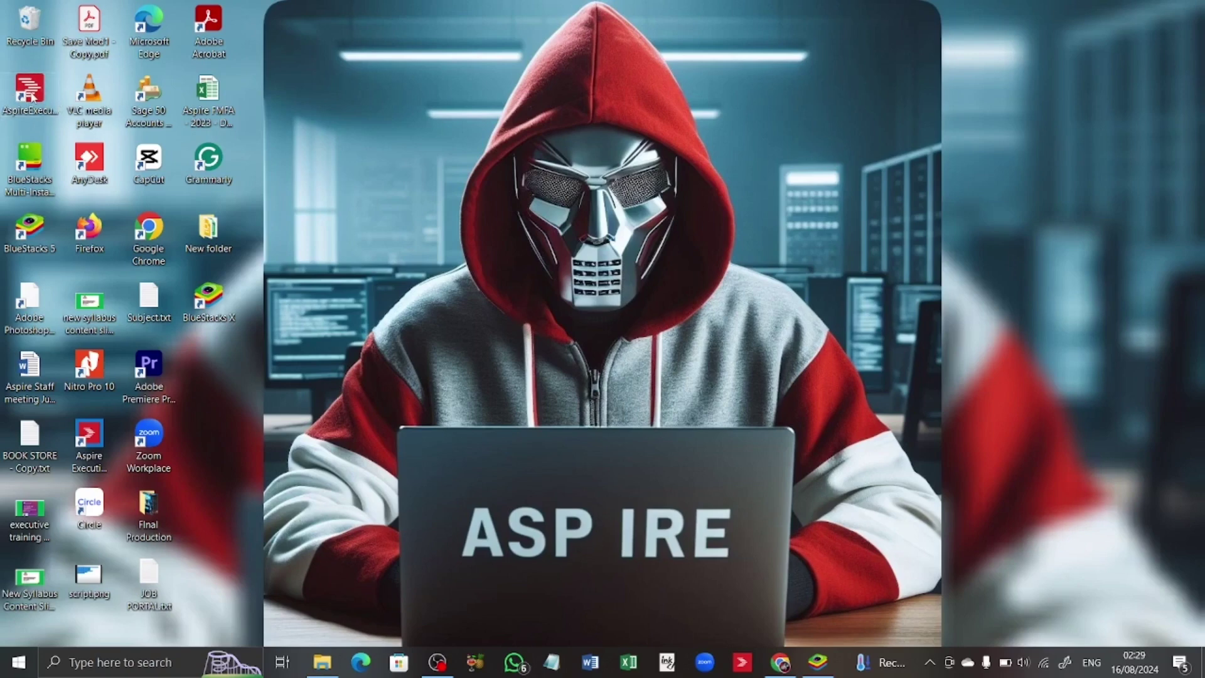
double_click(32, 94)
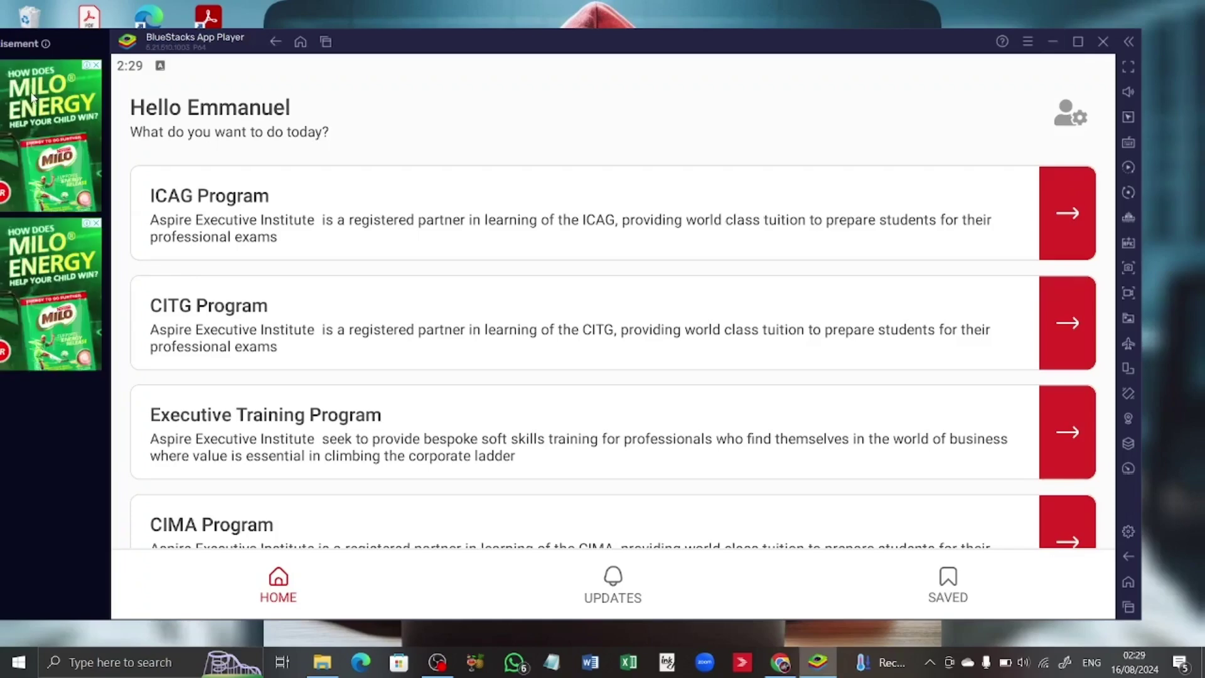